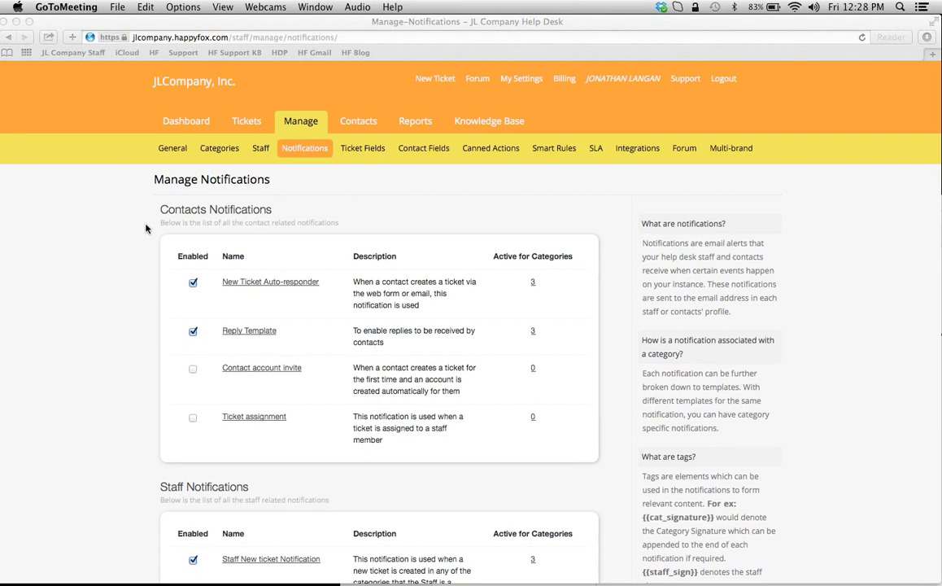
- Look over the contact and staff notifications and open the New Ticket Auto-responder's Default Template for editing
scroll(94, 405, "down", 15)
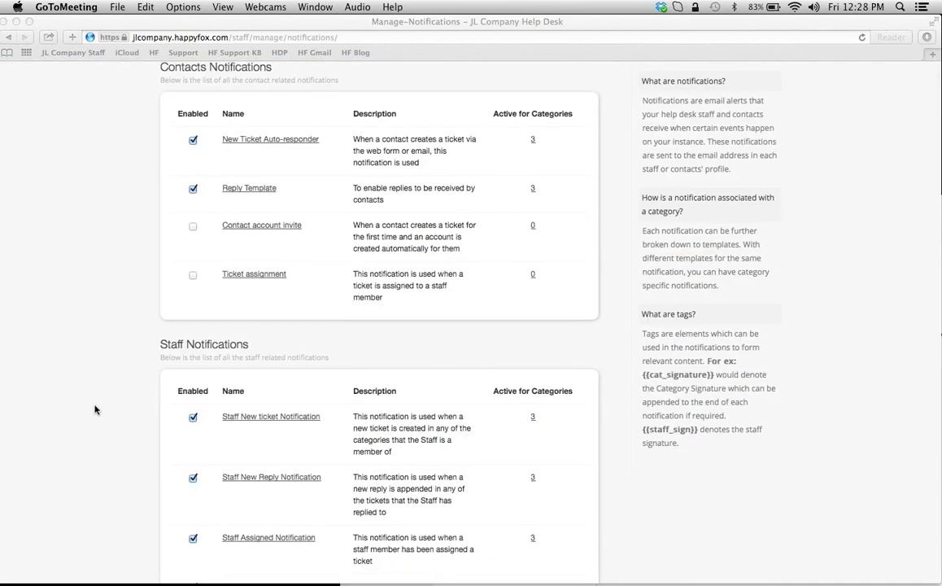
scroll(102, 175, "up", 5)
scroll(101, 175, "up", 3)
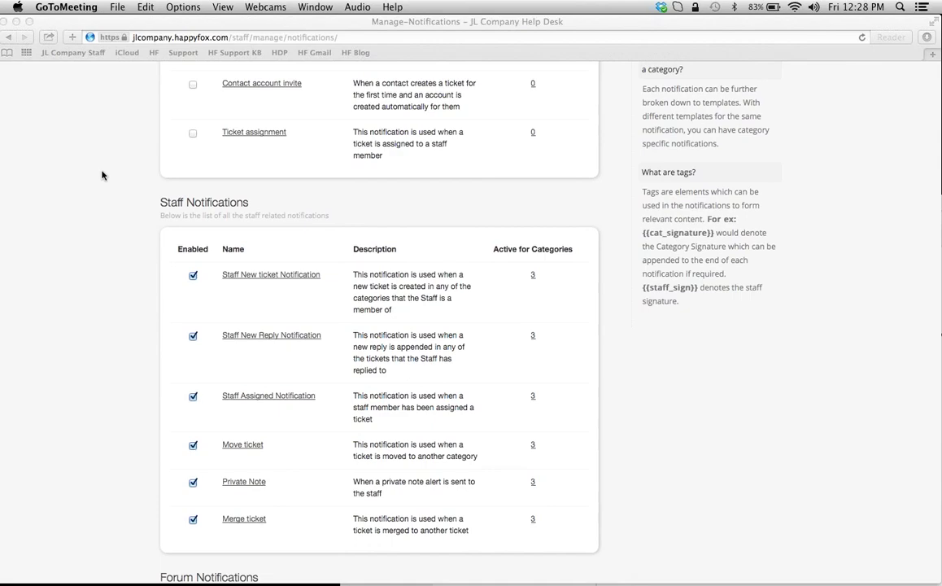
scroll(102, 175, "up", 7)
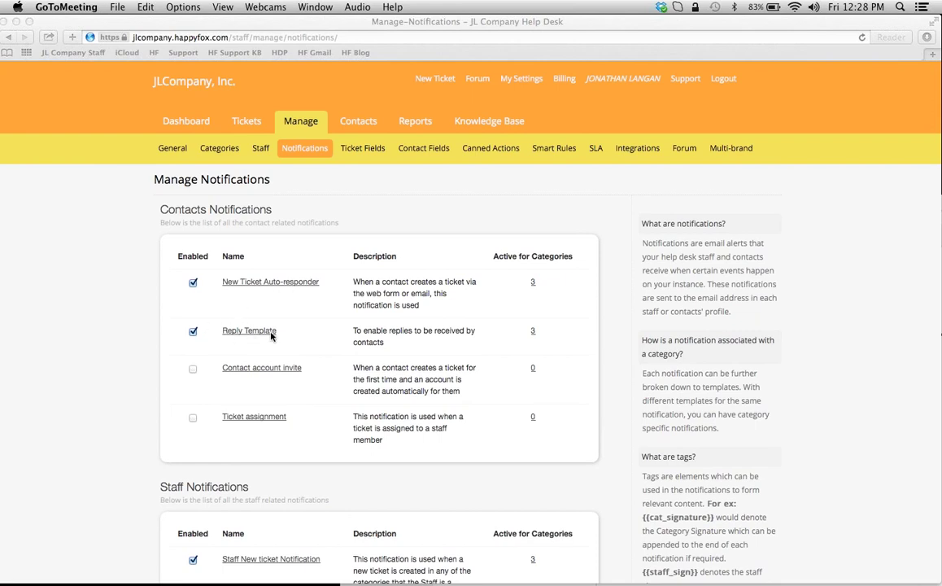
left_click(242, 288)
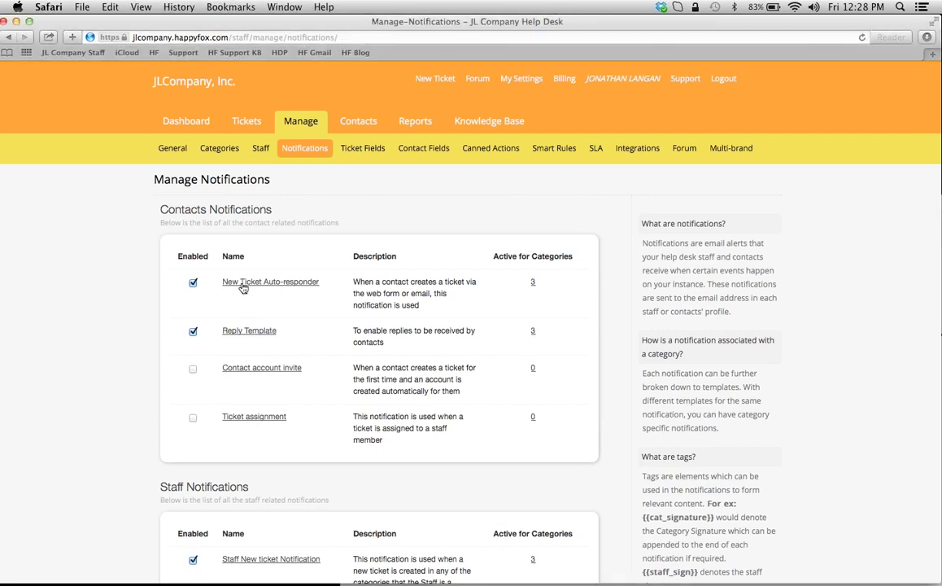
left_click(242, 288)
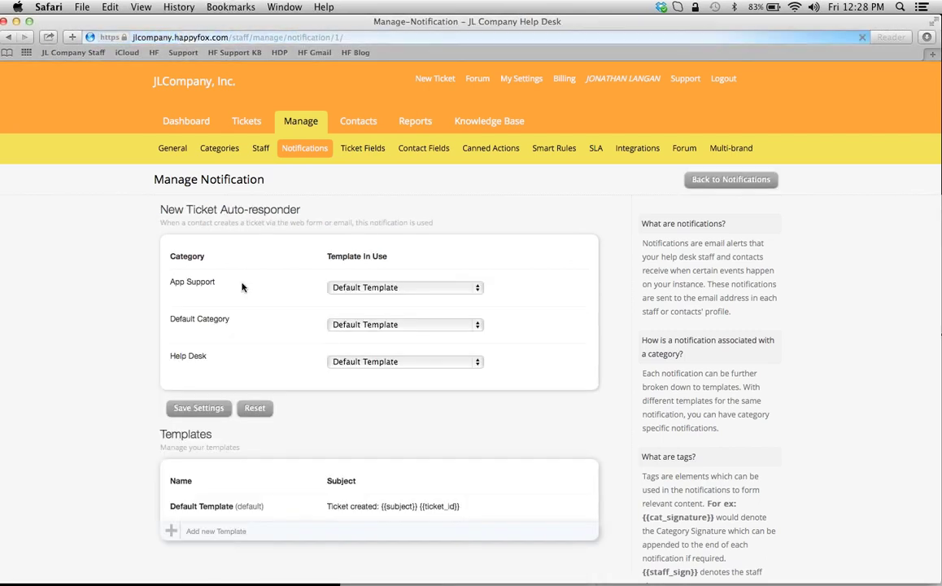
scroll(155, 431, "down", 3)
mouse_move(321, 431)
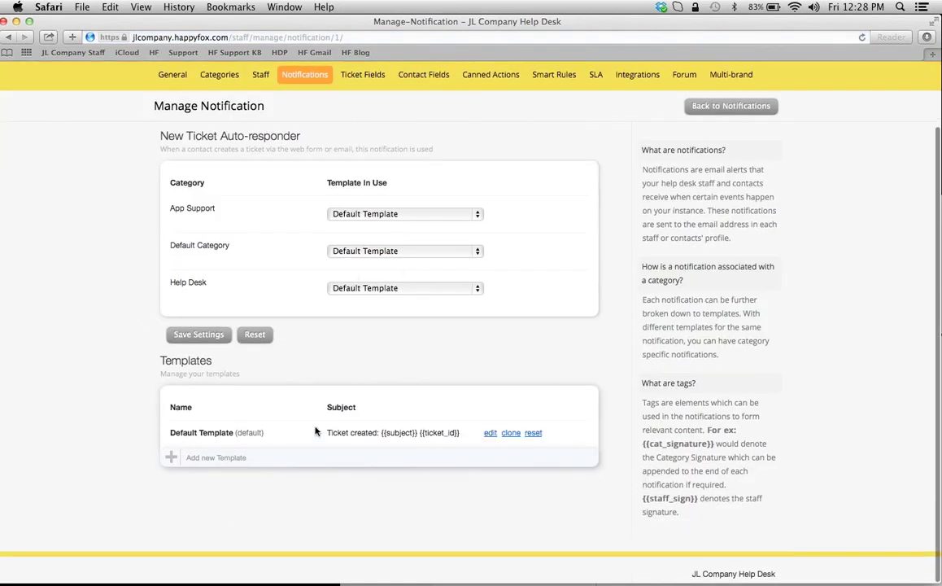
left_click(491, 433)
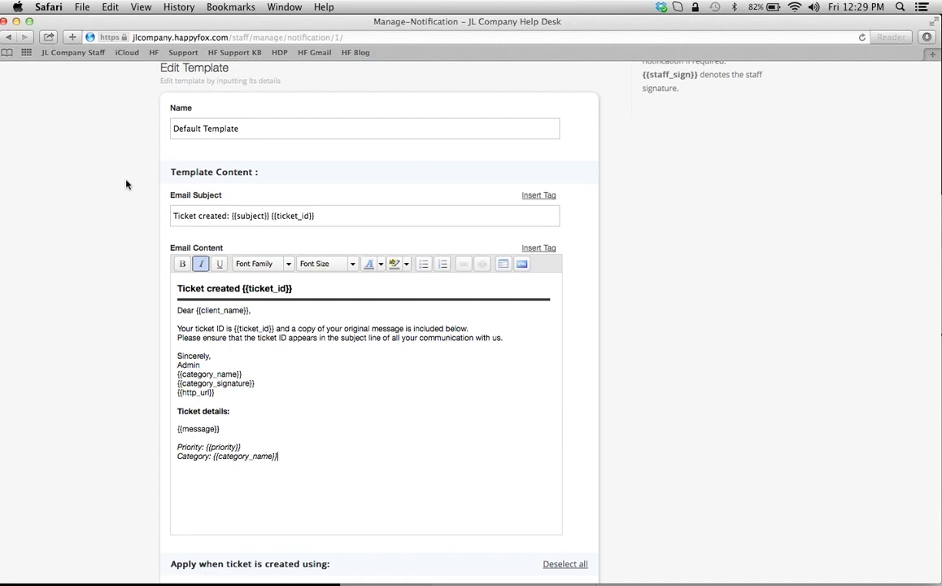
- Check the pending tickets list and reopen the New Ticket Auto-responder's Default Template for editing
scroll(126, 184, "up", 10)
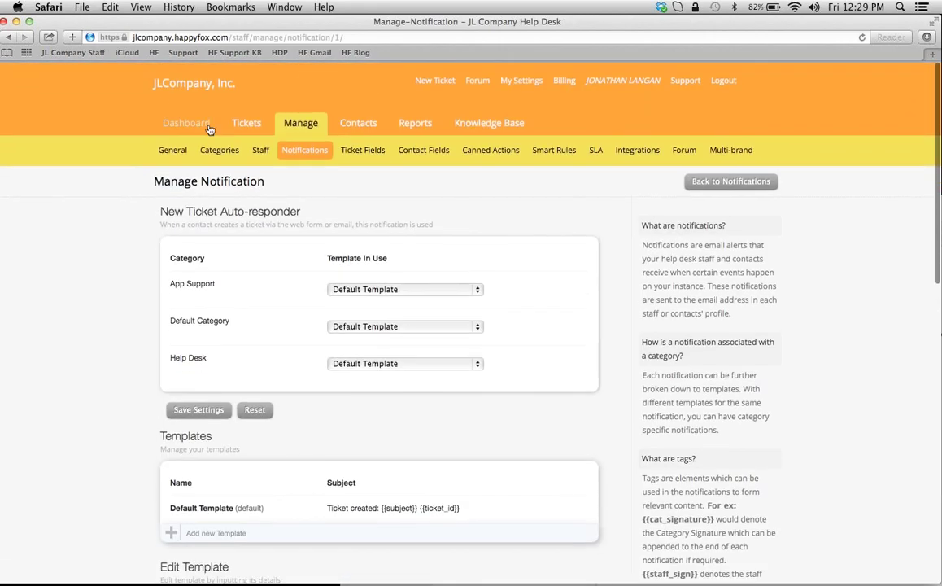
left_click(253, 124)
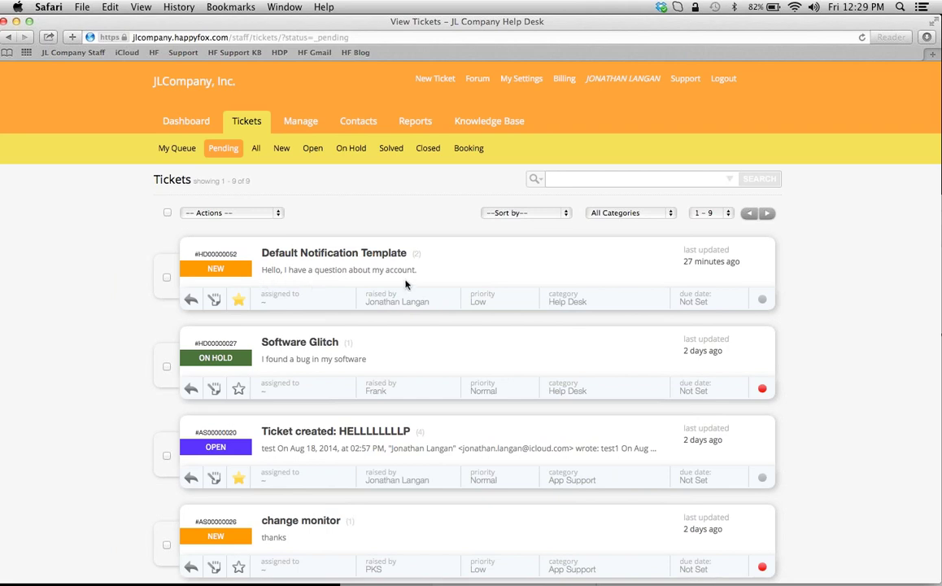
left_click(290, 129)
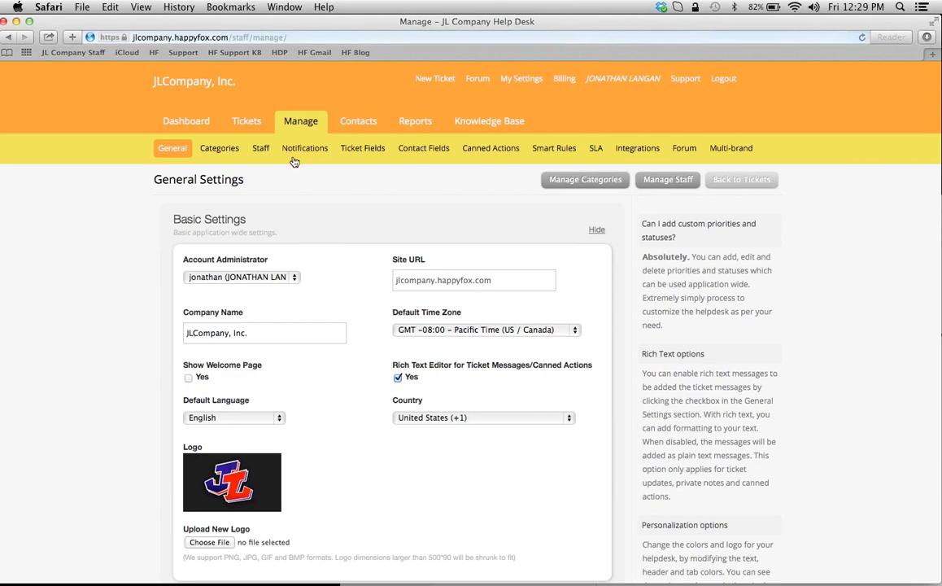
left_click(300, 151)
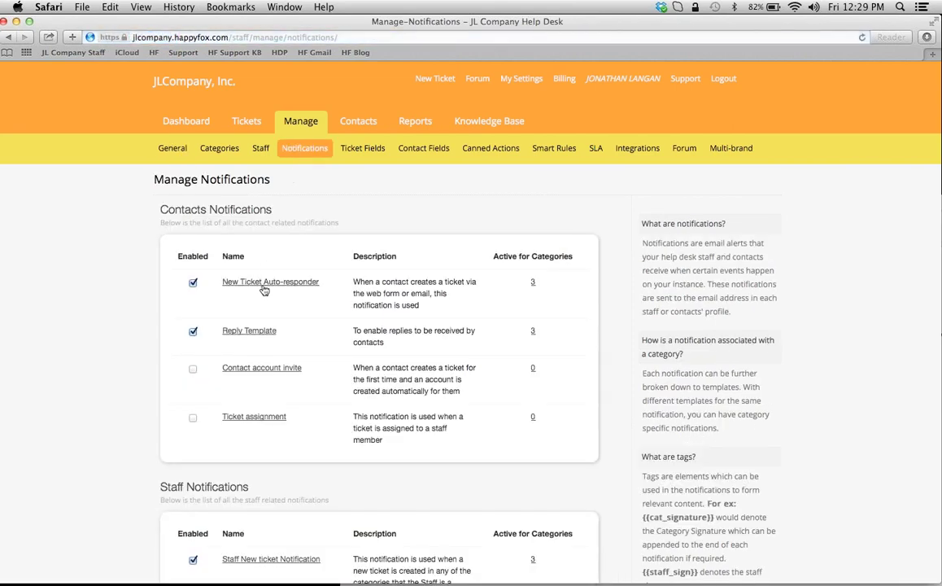
left_click(262, 289)
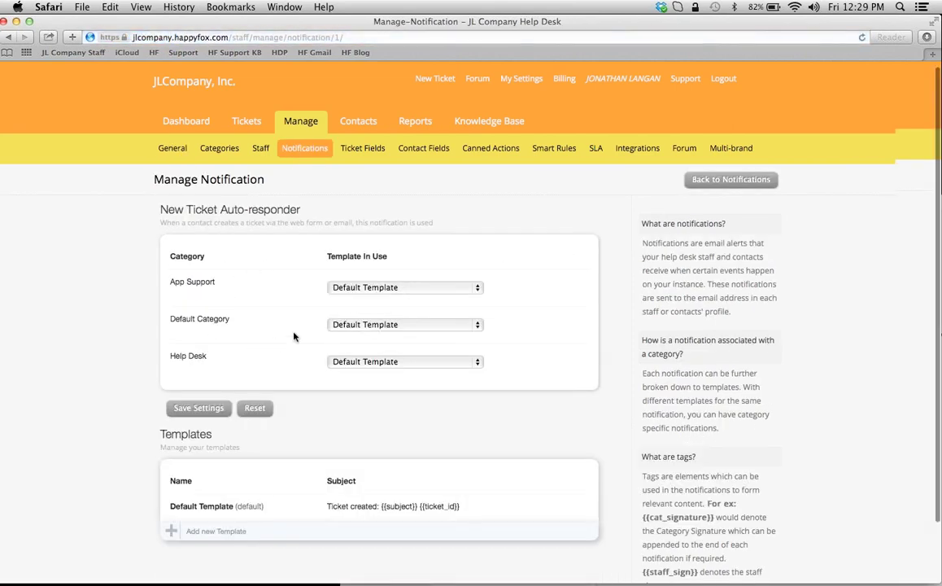
scroll(520, 455, "down", 2)
left_click(490, 372)
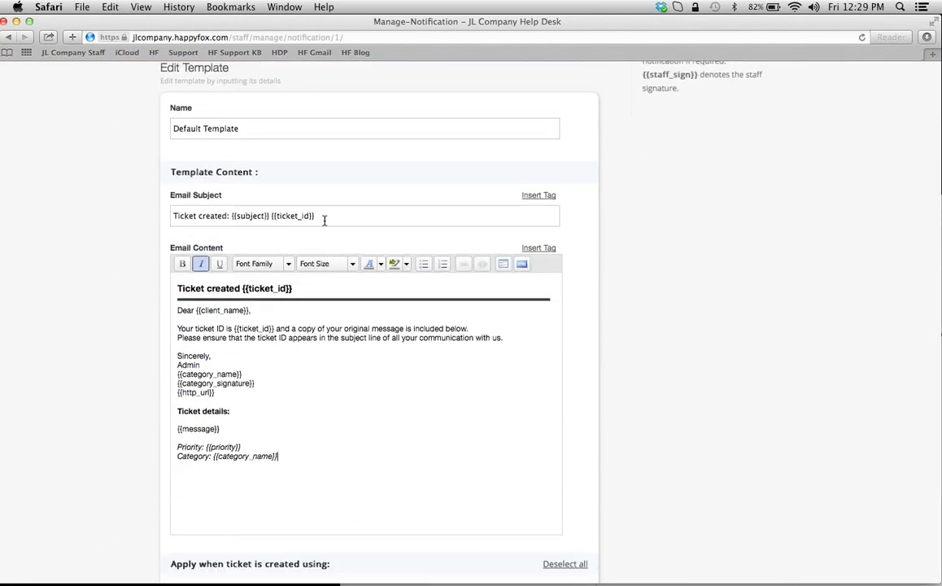
- Highlight the {{ticket_id}} tag in the email subject and the {{client_name}} and {{category_signature}} tags in the email content
left_click_drag(323, 219, 272, 219)
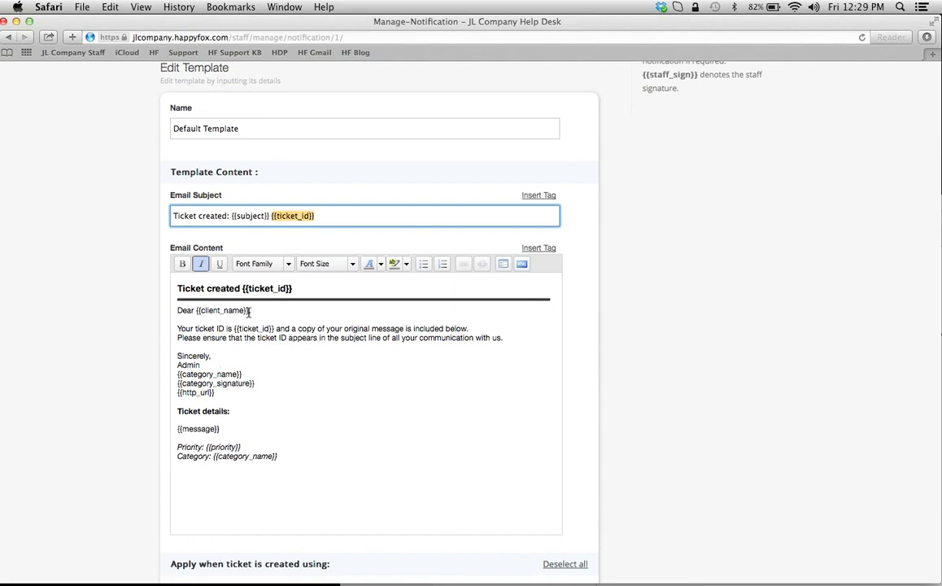
left_click_drag(250, 311, 196, 311)
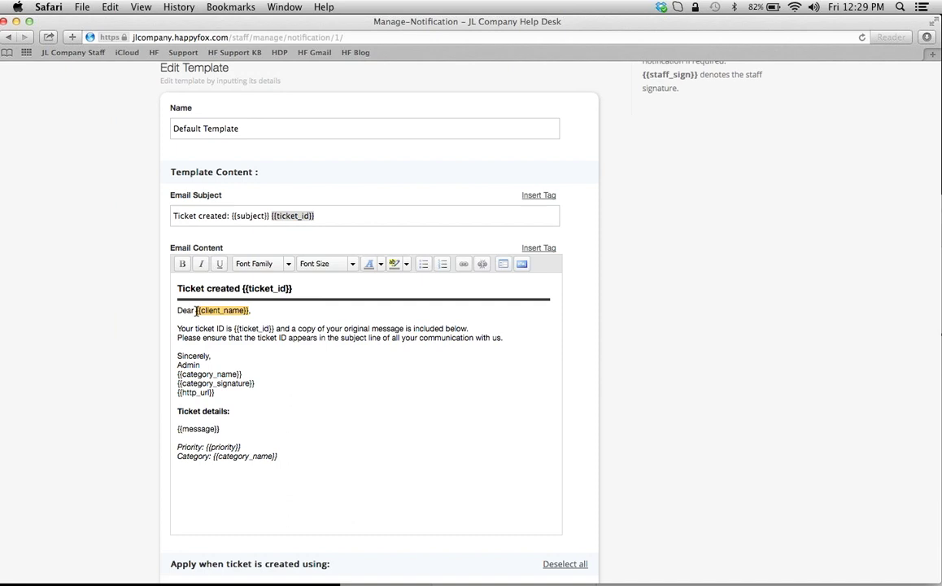
left_click(257, 385)
left_click_drag(257, 385, 176, 384)
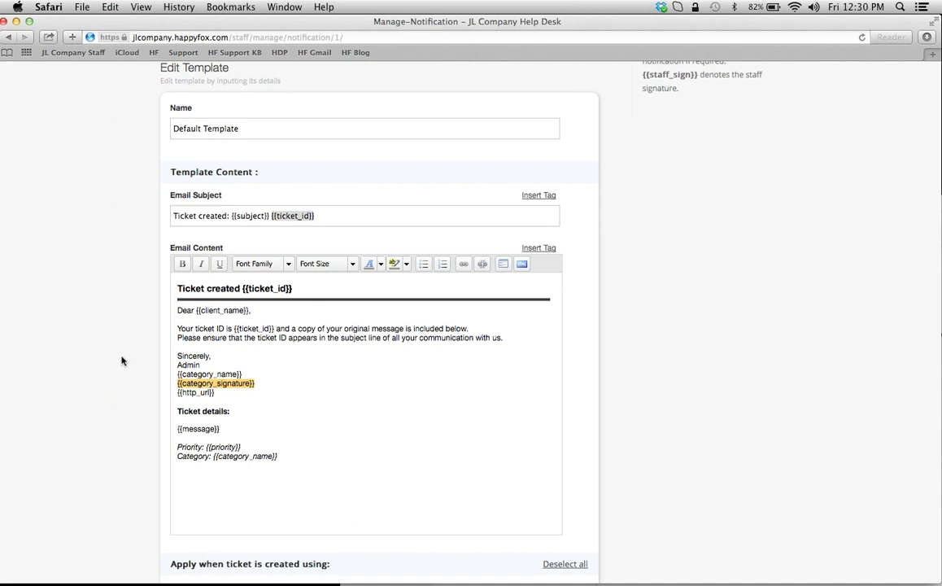
- Insert the priority tag at the end of the template's email subject
left_click(367, 225)
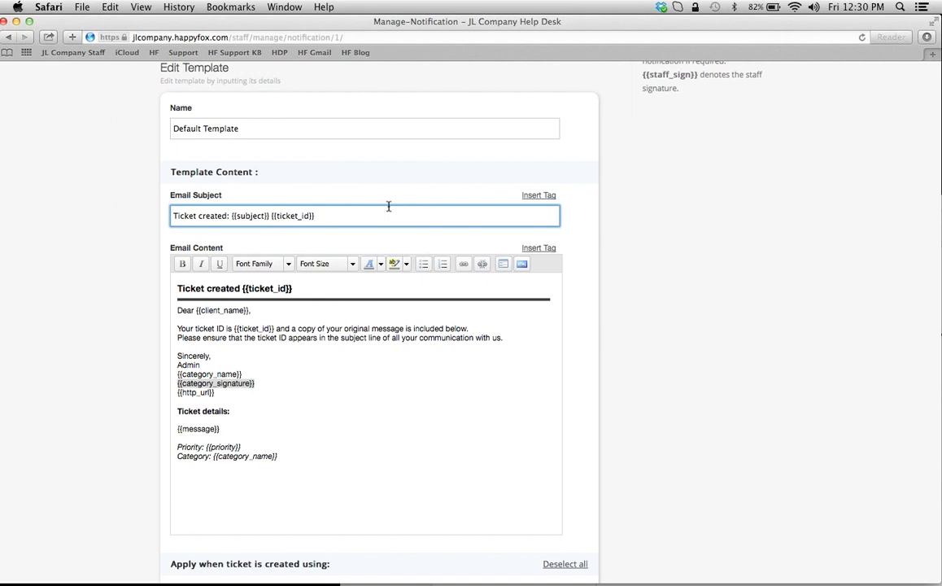
left_click(533, 199)
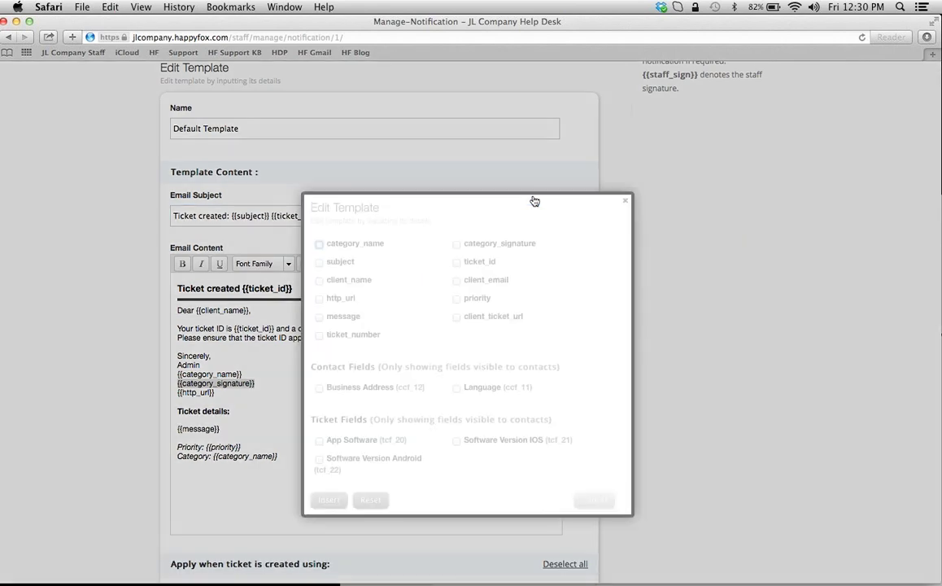
left_click(456, 298)
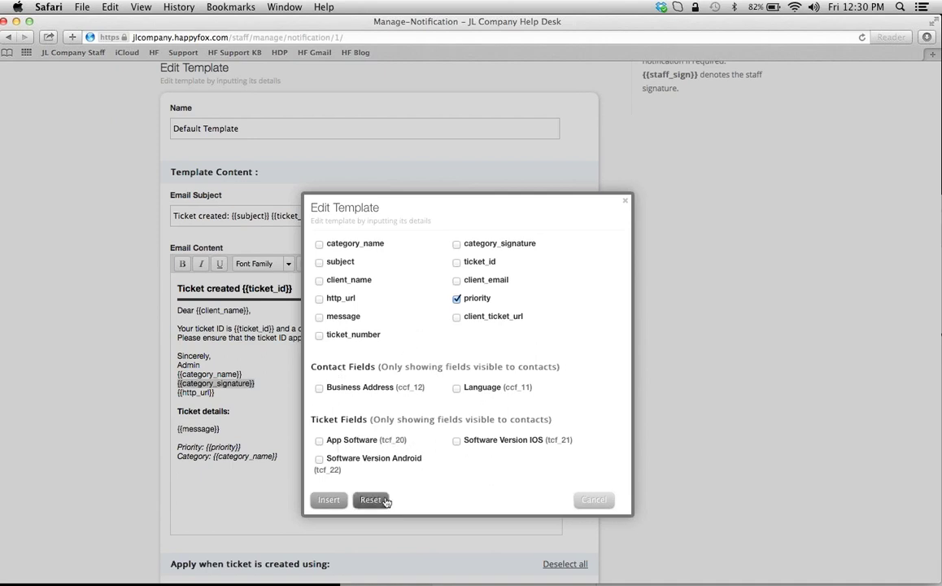
left_click(330, 500)
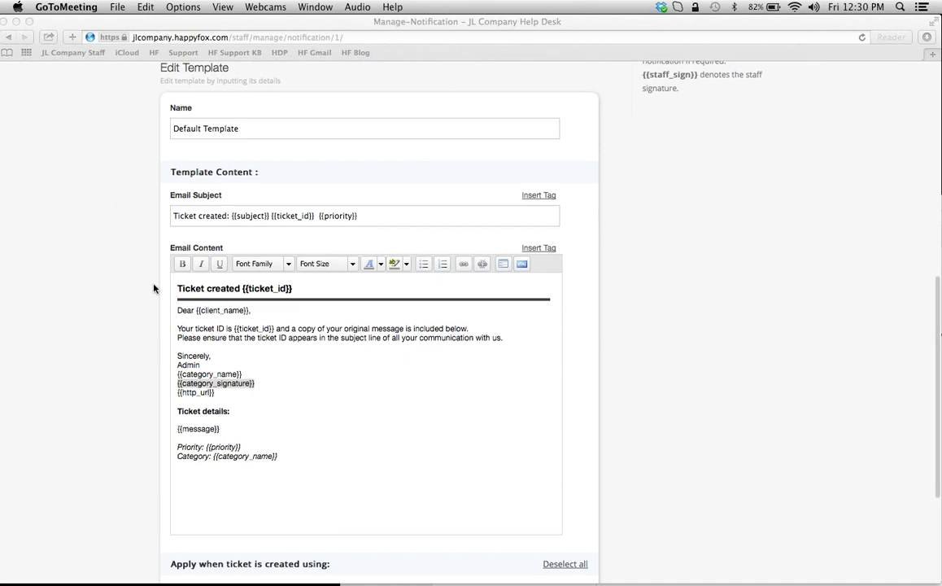
- Switch to Mail to compare the received "Ticket created" email with the template, and return to Safari
key("super+Tab")
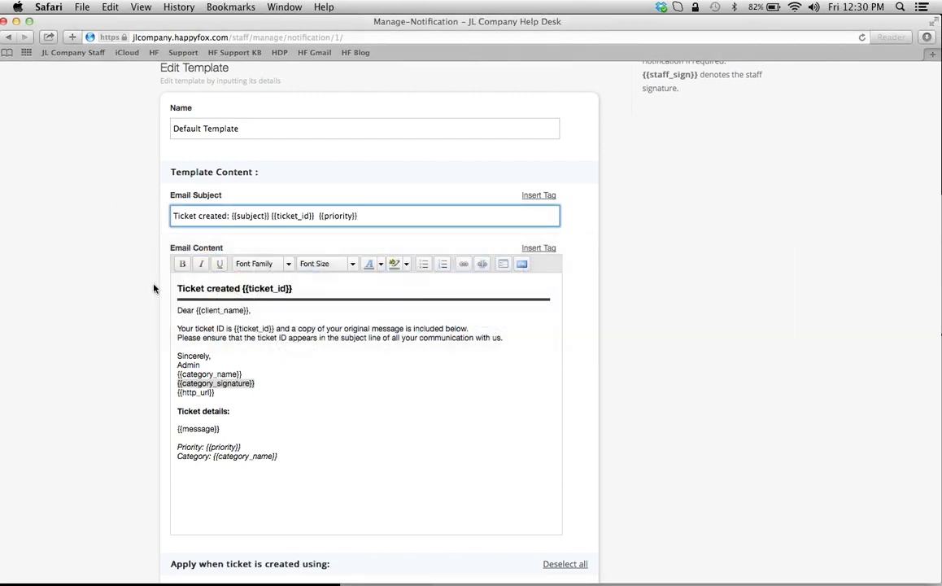
key("super+Tab")
key("super+Tab")
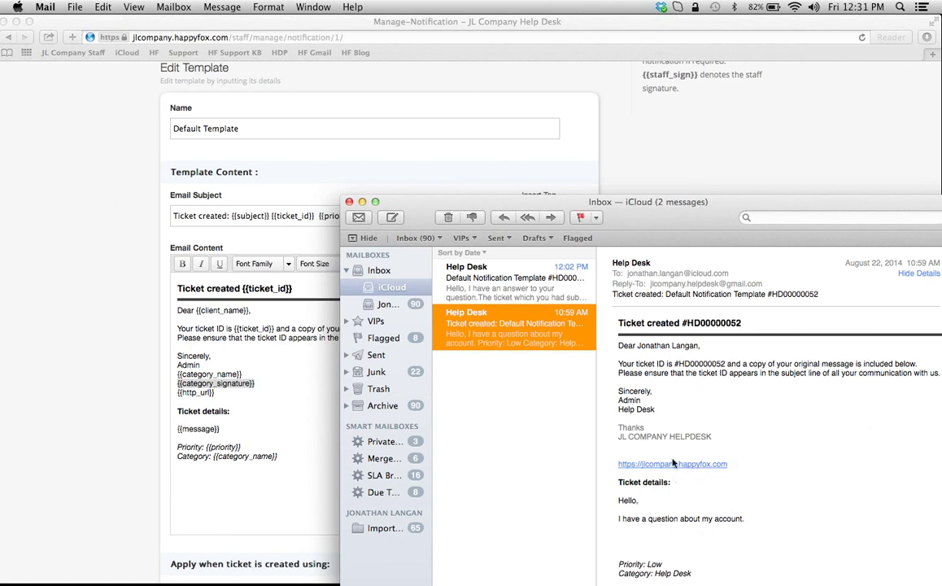
left_click_drag(622, 202, 598, 140)
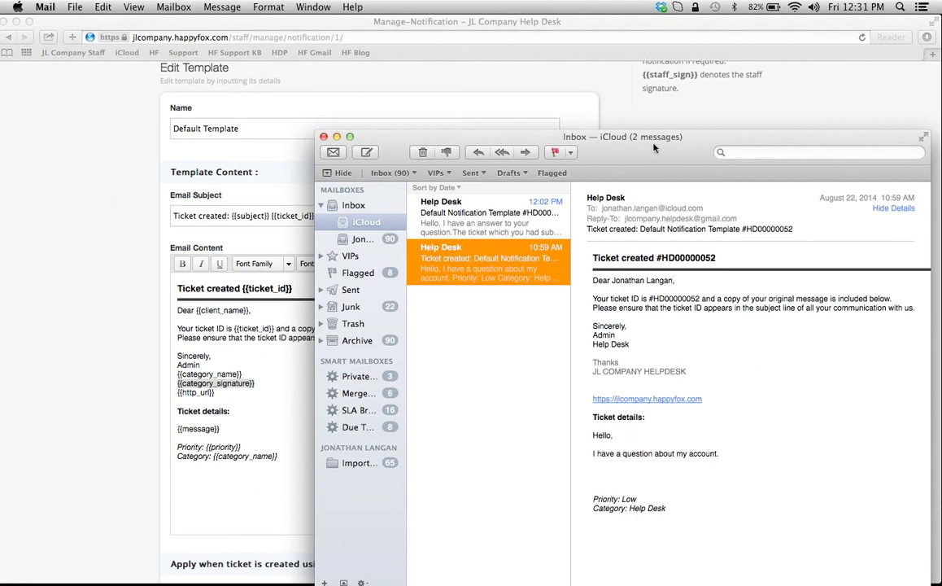
left_click(569, 97)
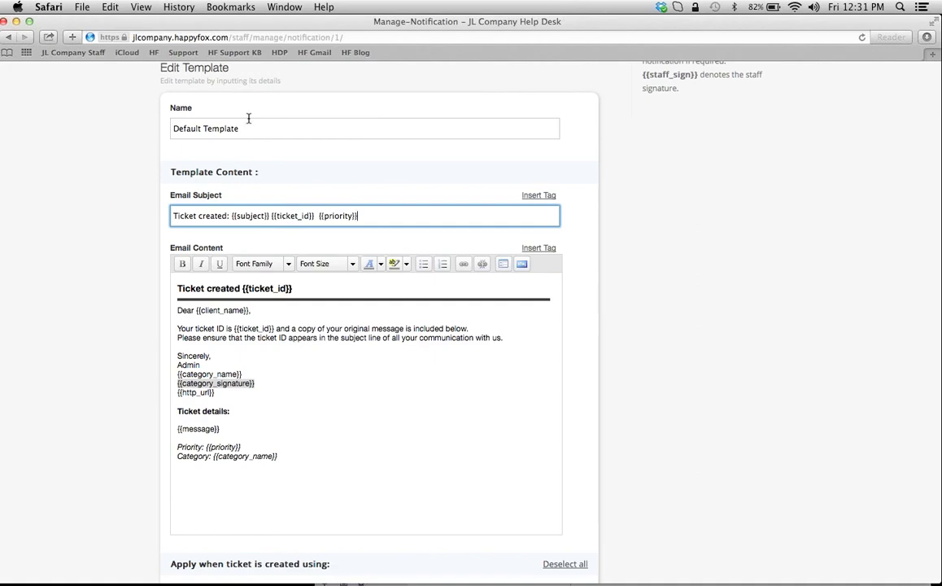
- Review the auto-responder's template assignments per category and go back to the list of notifications
scroll(52, 204, "up", 10)
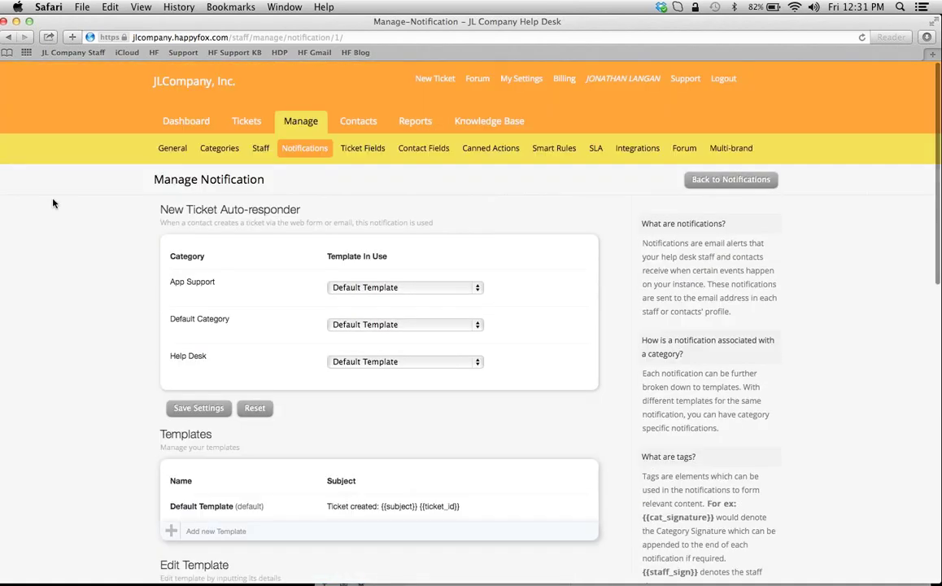
scroll(61, 228, "down", 3)
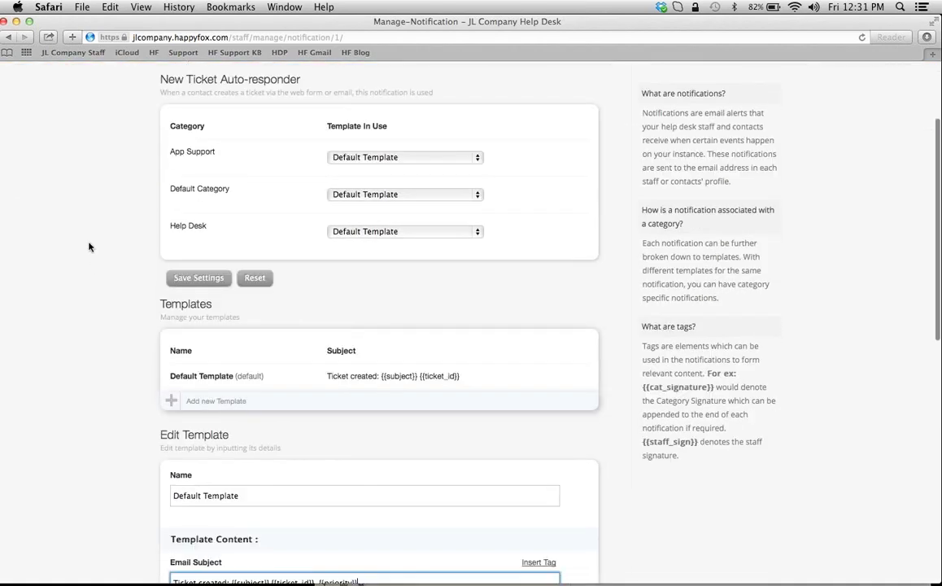
scroll(86, 245, "down", 1)
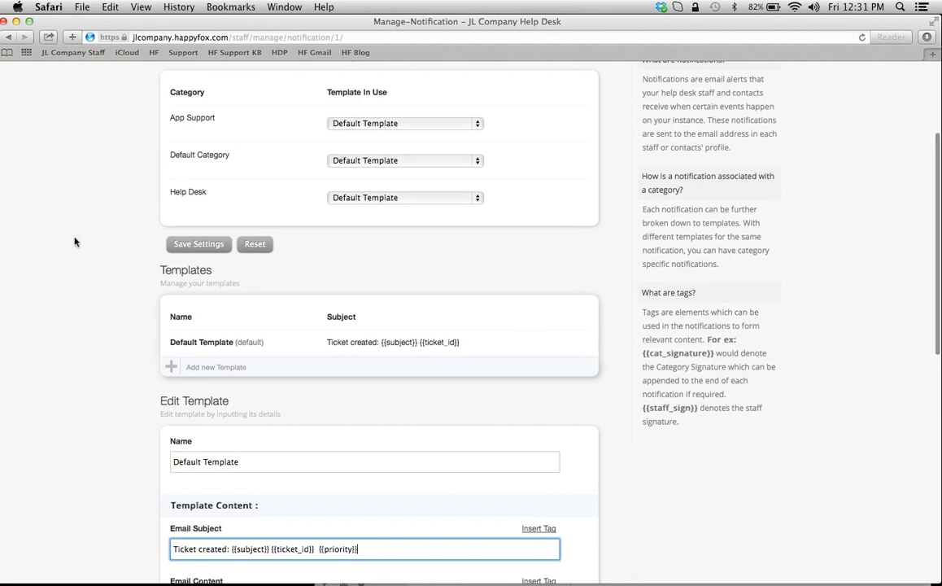
scroll(74, 242, "up", 3)
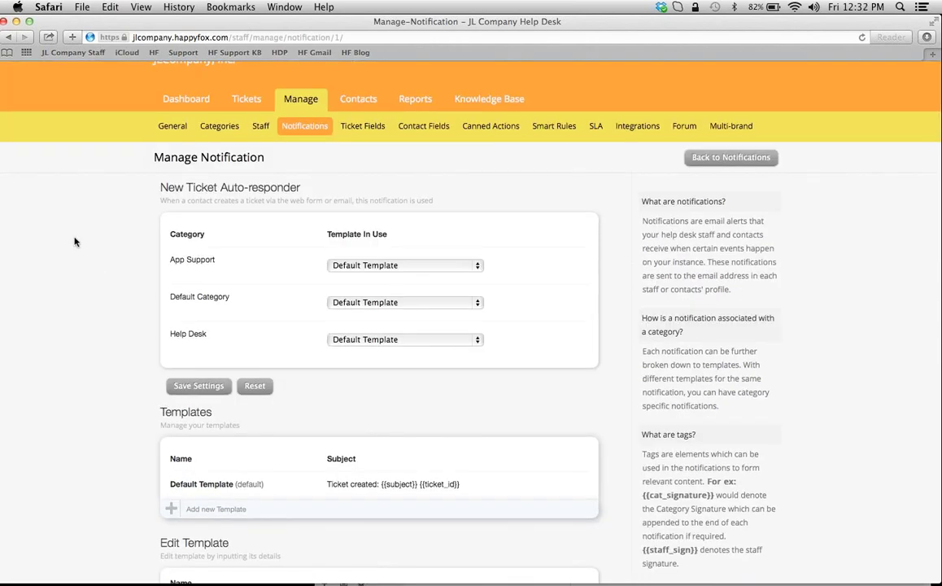
left_click(297, 126)
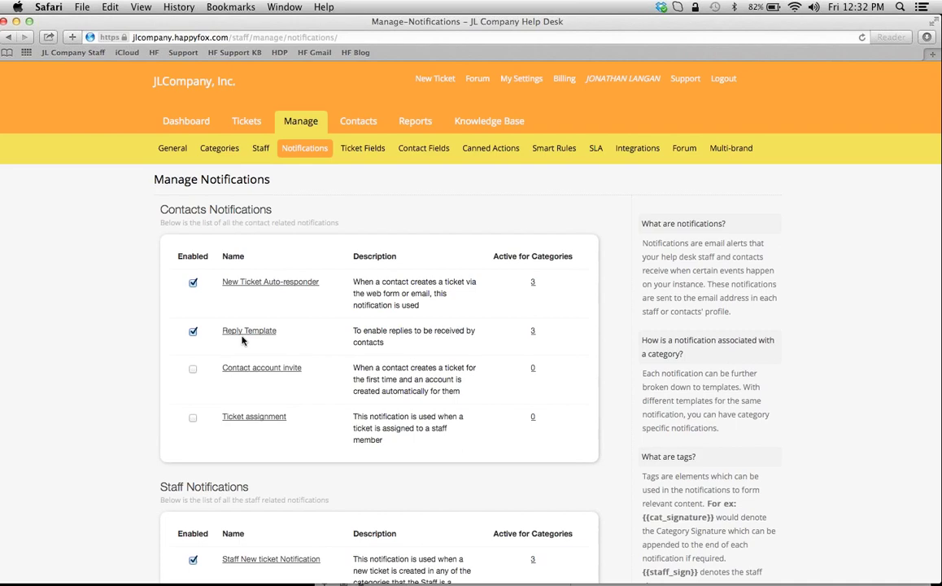
- Open the pending ticket "Default Notification Template" and bring up its form for adding an update
left_click(243, 123)
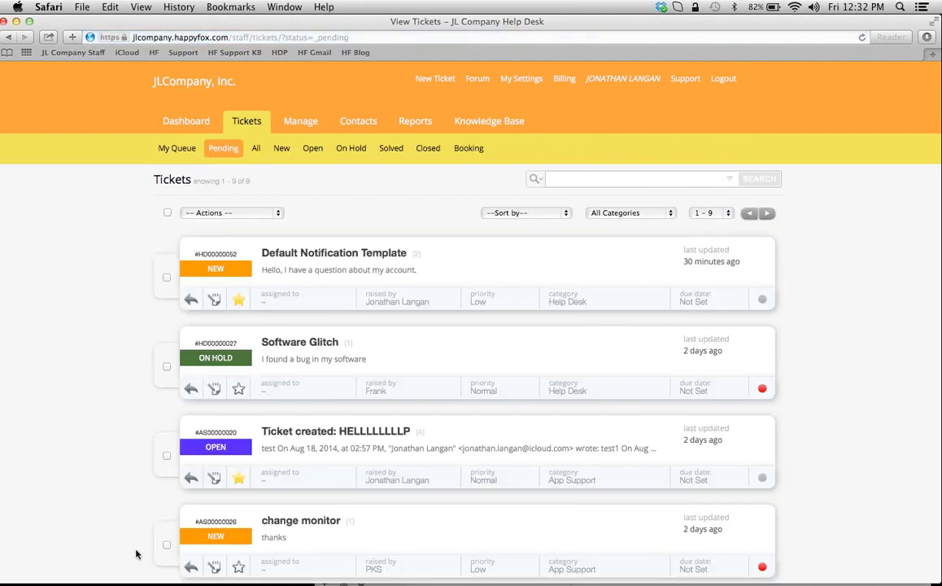
left_click(303, 257)
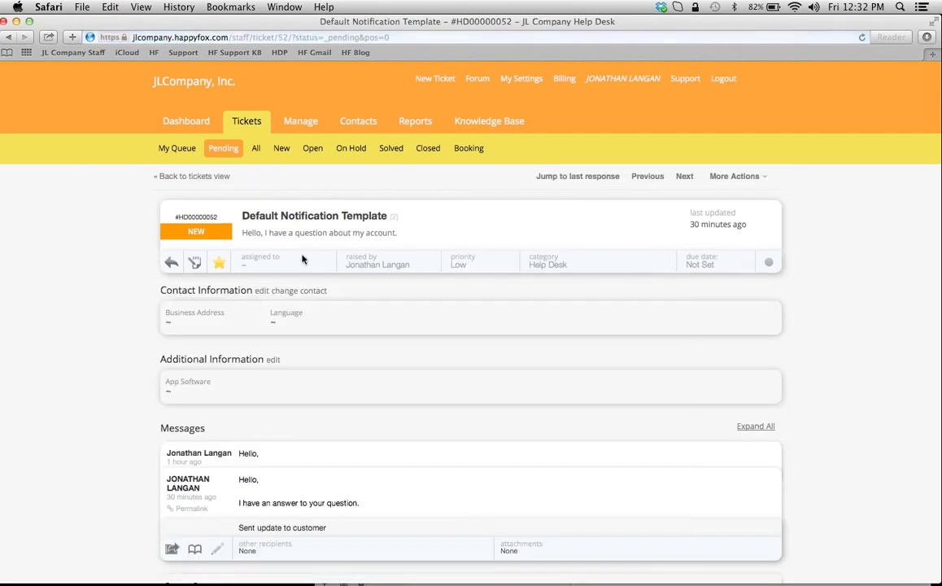
scroll(142, 347, "down", 3)
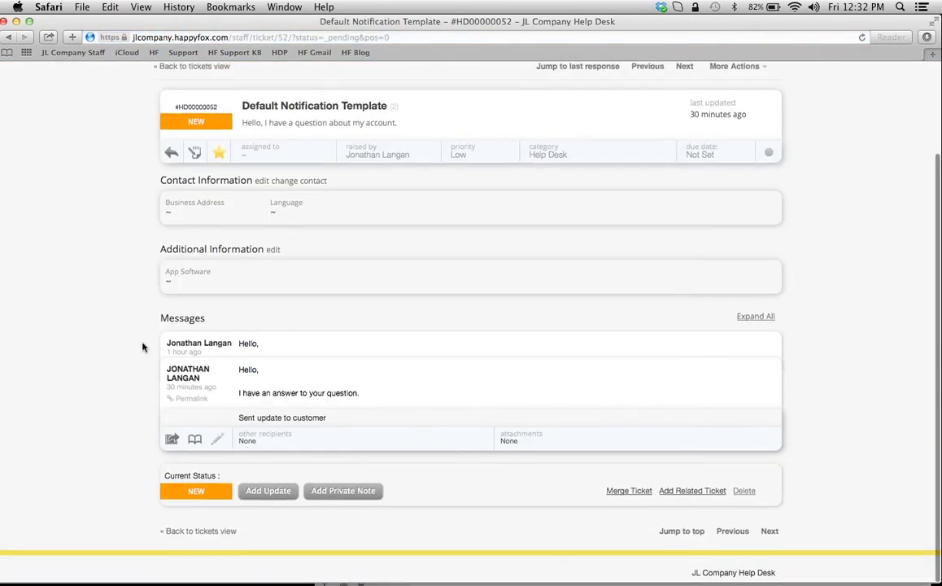
left_click(267, 496)
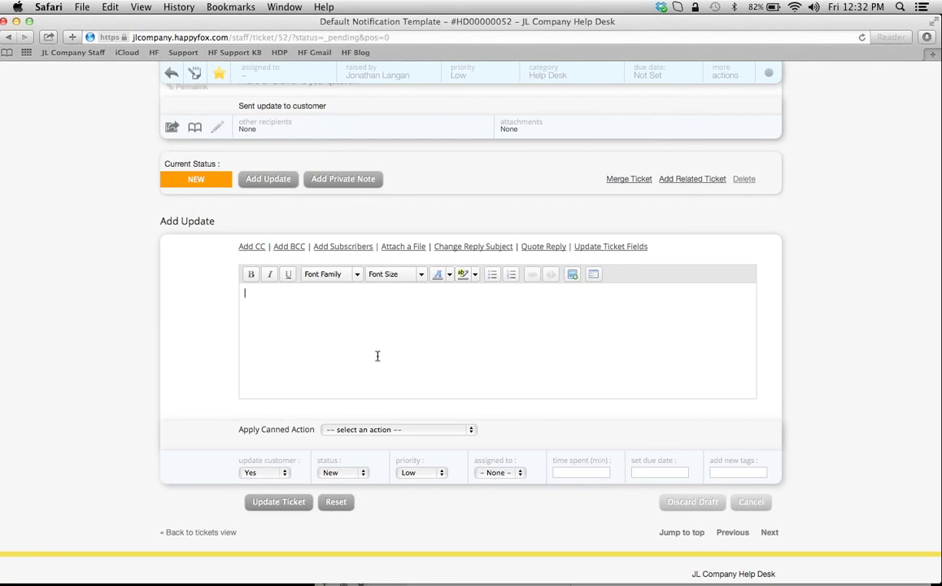
- Leave the ticket and open the Reply Template contact notification's settings to review its category assignments and templates
scroll(191, 304, "up", 10)
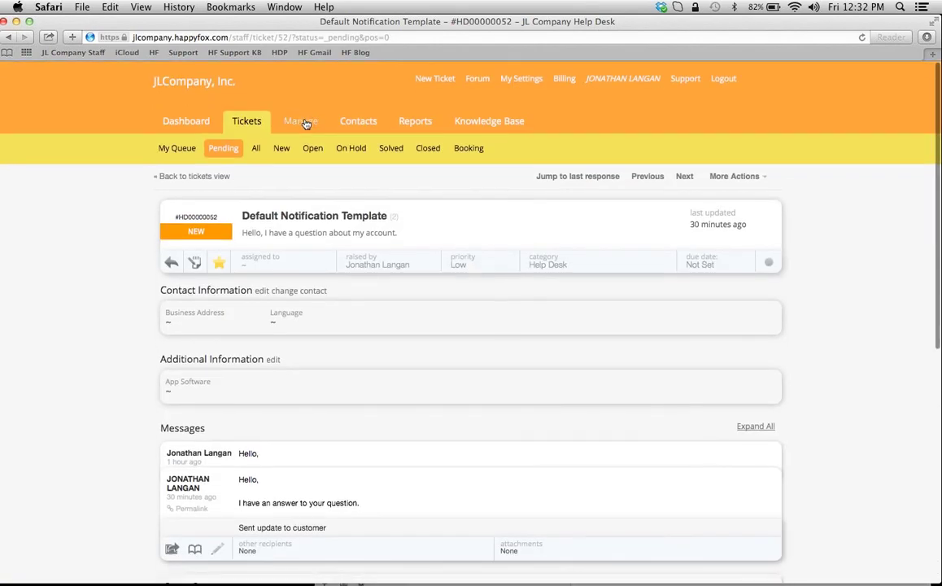
left_click(305, 123)
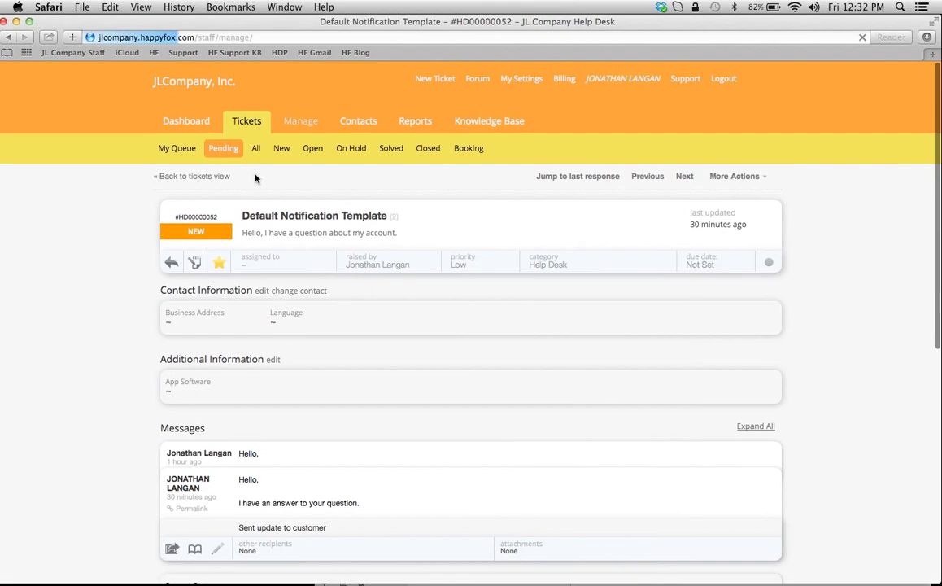
left_click(291, 151)
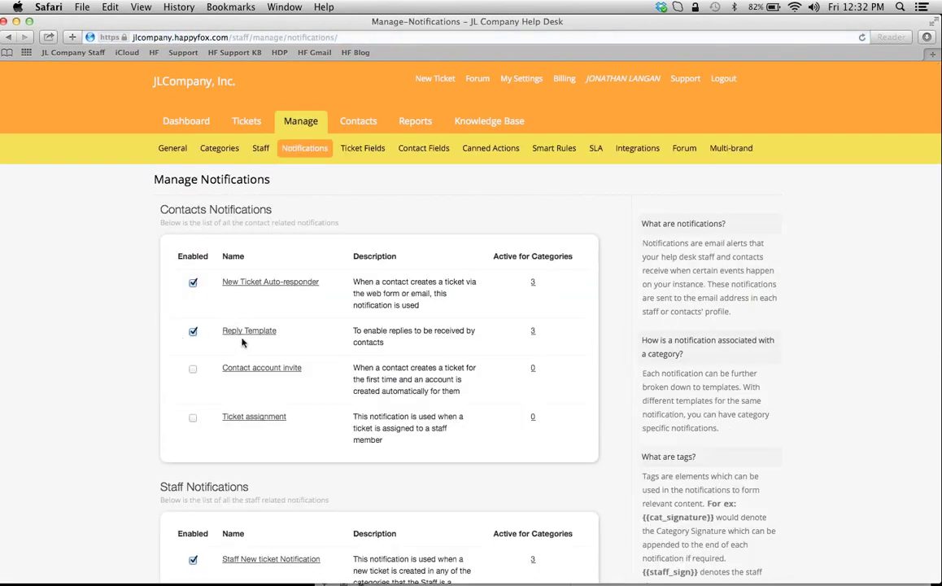
left_click(247, 332)
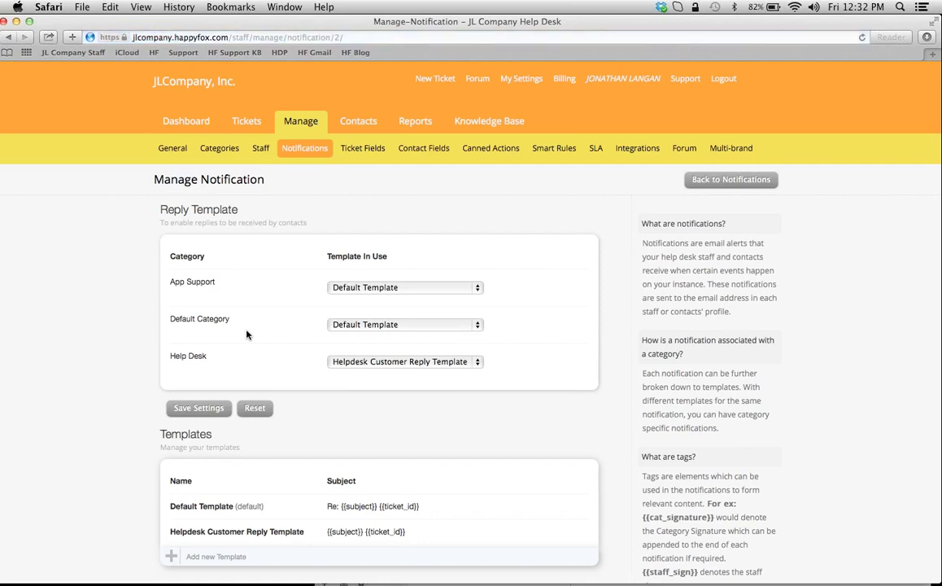
scroll(74, 386, "down", 2)
mouse_move(220, 457)
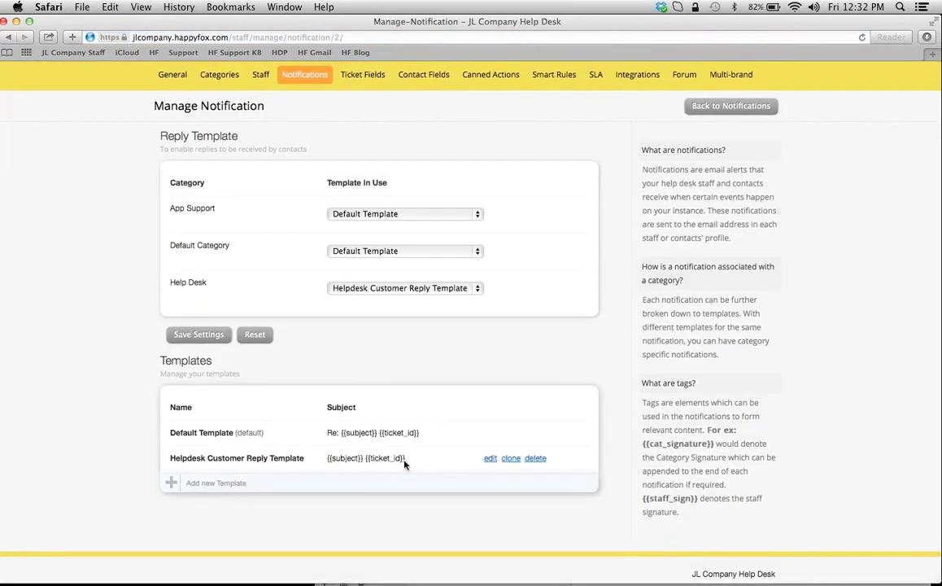
- Bring up a blank form for adding a new template to the Reply Template notification
left_click(169, 486)
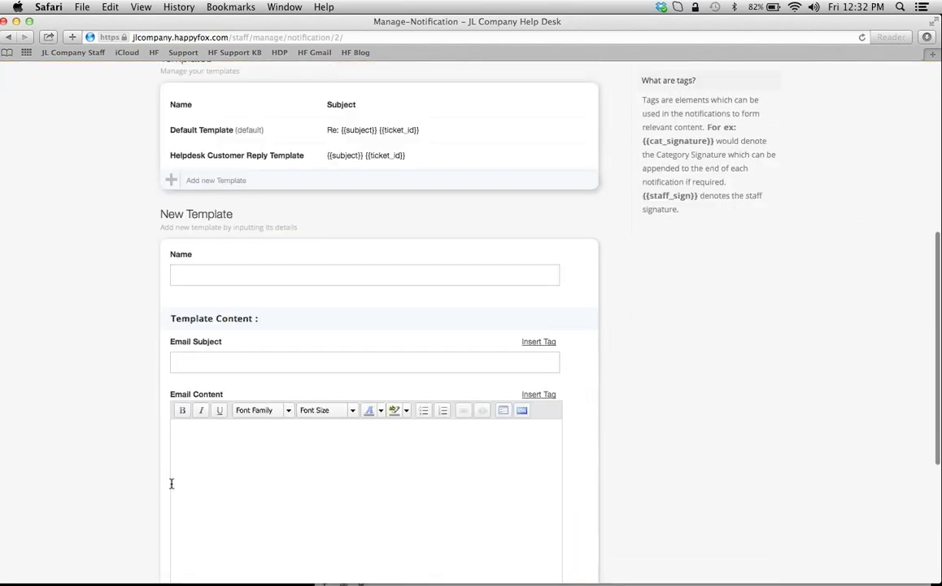
scroll(71, 244, "up", 2)
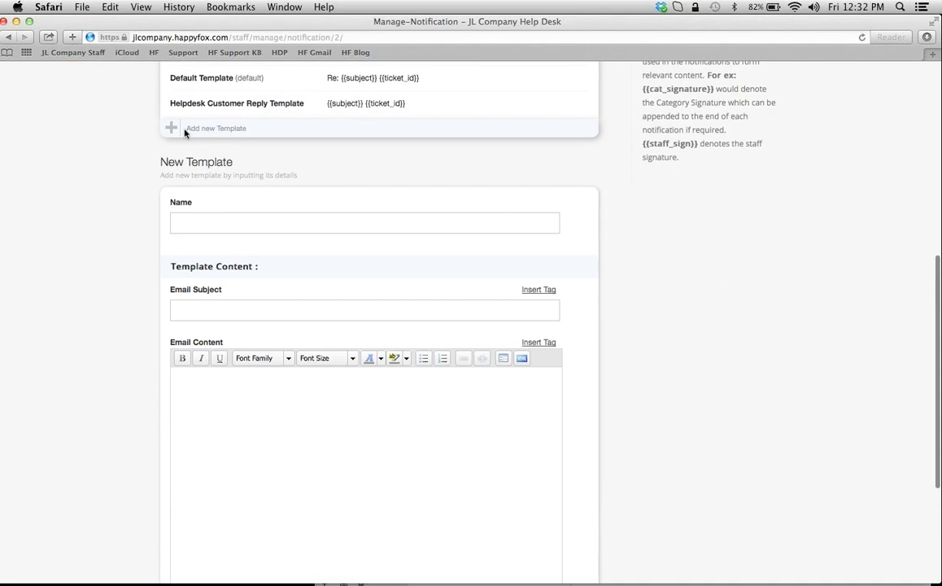
scroll(124, 162, "up", 3)
- Clone the Default Template of the Reply Template notification
mouse_move(381, 223)
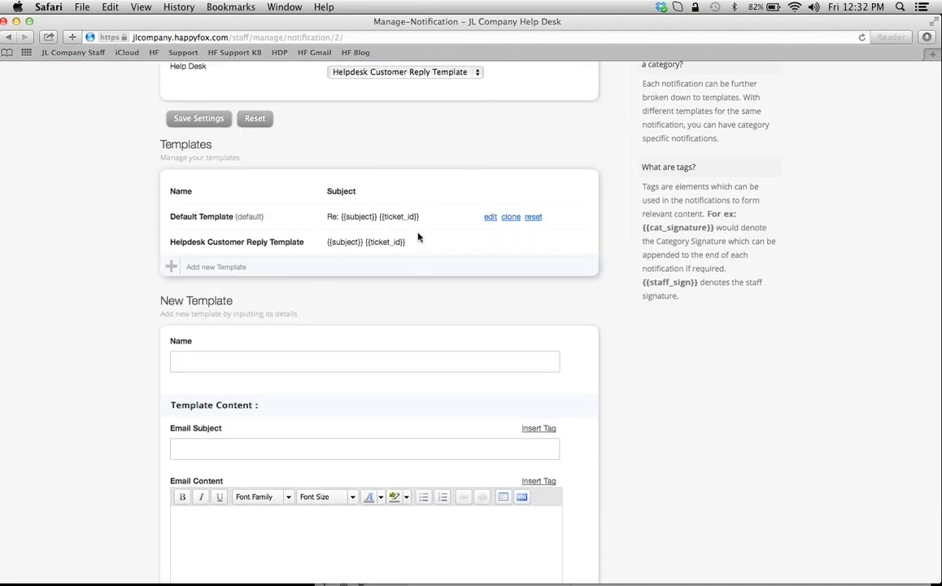
mouse_move(418, 241)
mouse_move(413, 216)
left_click(510, 217)
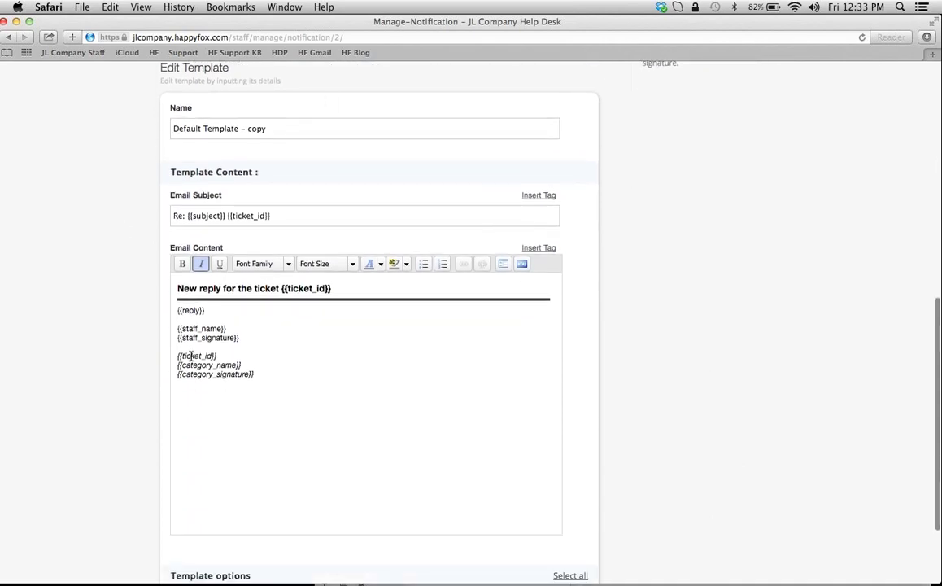
- Insert the priority tag at the end of the cloned reply template's email subject
left_click(291, 218)
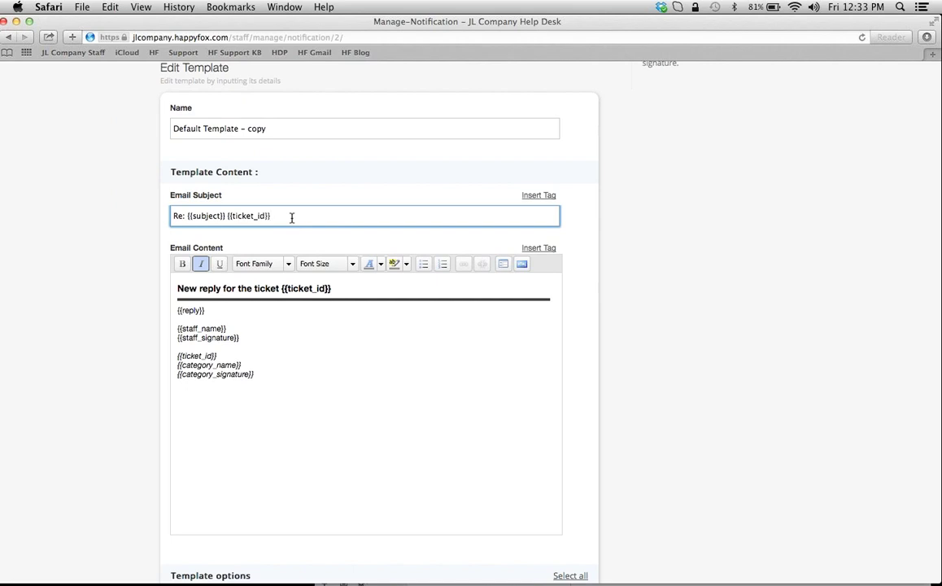
left_click(538, 195)
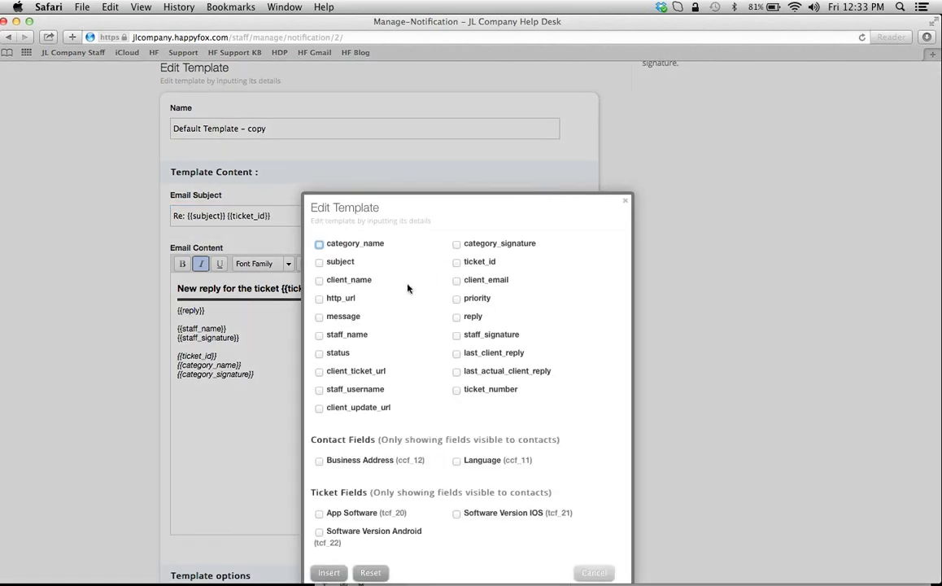
left_click(457, 299)
left_click(328, 573)
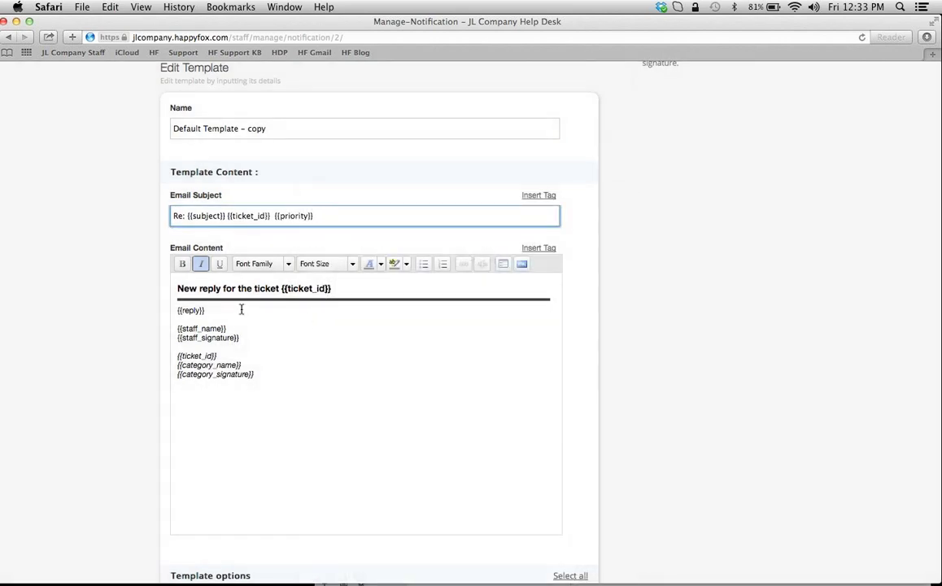
- Add a new line below the category signature tag in the email content, and inspect the content's HTML source without editing it
left_click(267, 375)
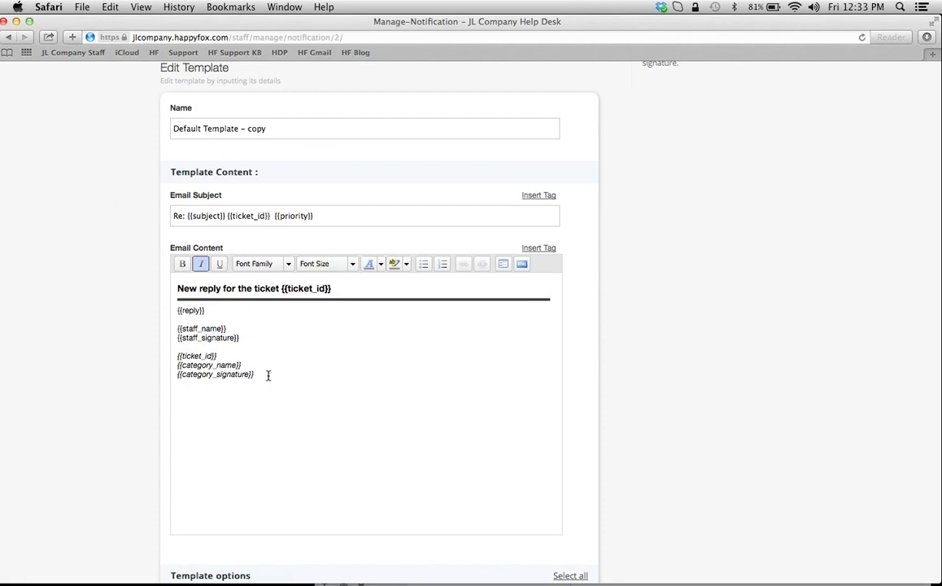
key("Return")
left_click(522, 264)
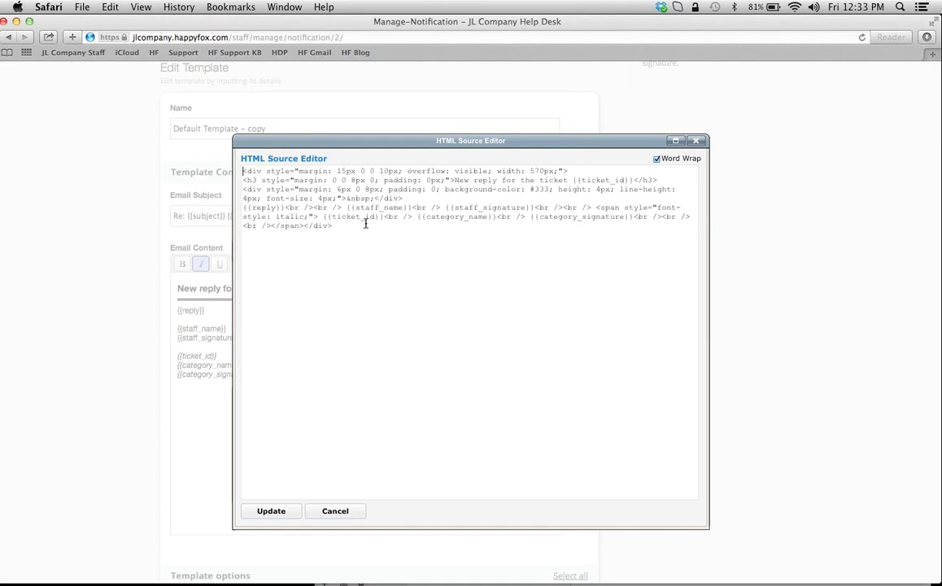
left_click(326, 512)
left_click(199, 395)
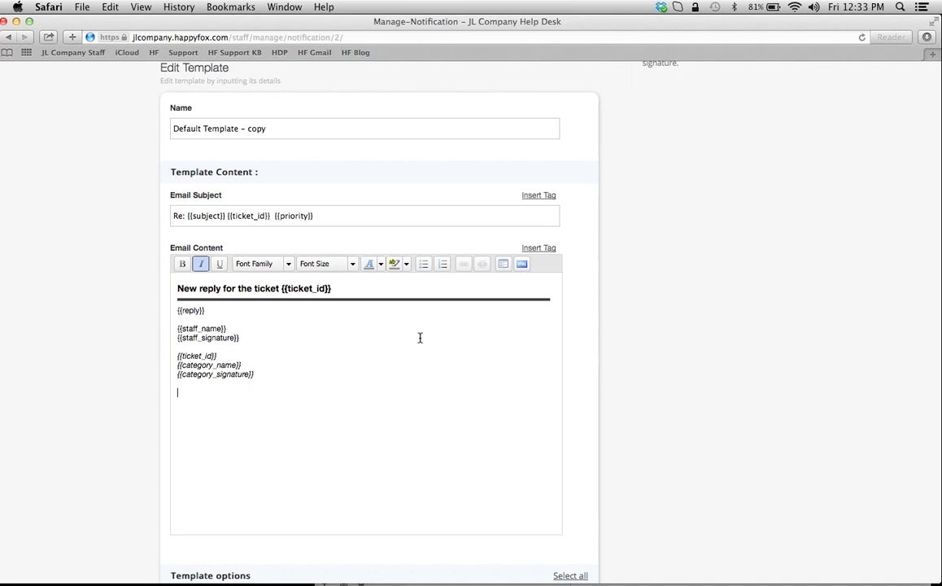
- Look over the tags available for the email content and dismiss the list without inserting any
left_click(535, 248)
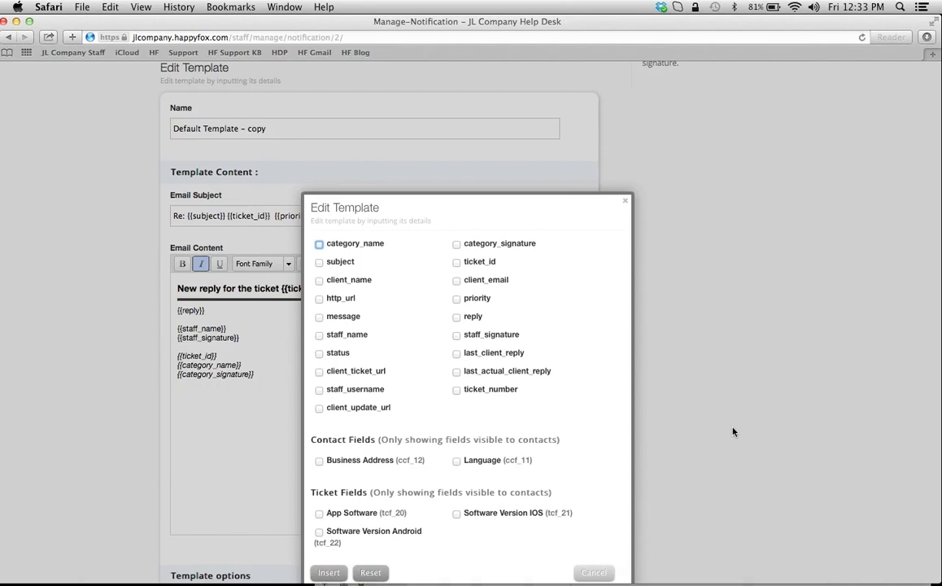
left_click(593, 572)
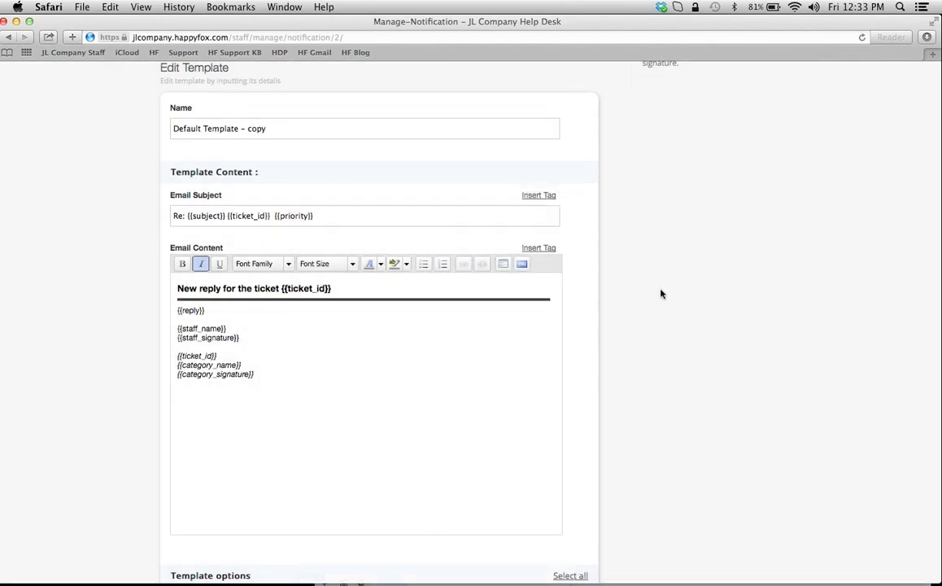
scroll(660, 294, "up", 3)
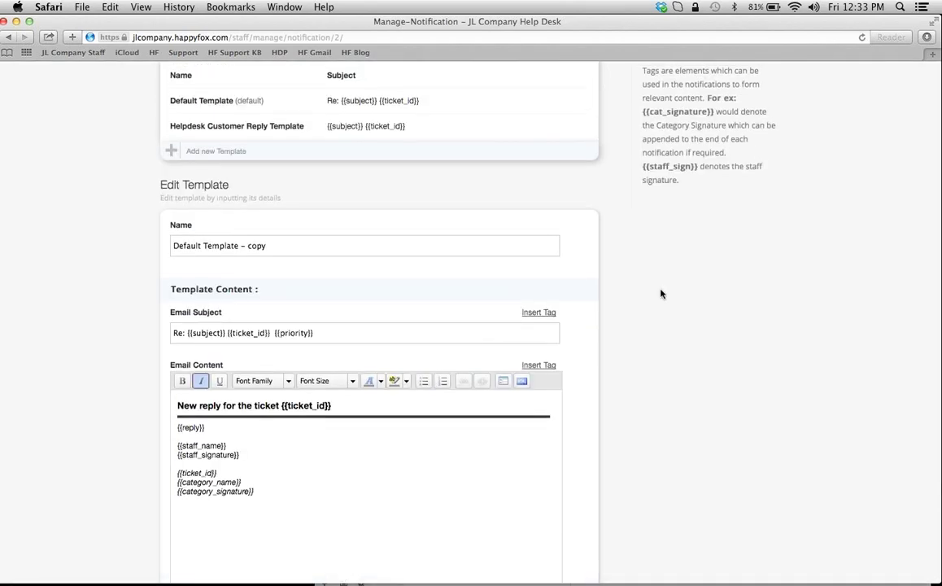
- Switch to Mail to read the Help Desk reply email received at 12:02 PM down to its logo, and return to Safari
key("super+Tab")
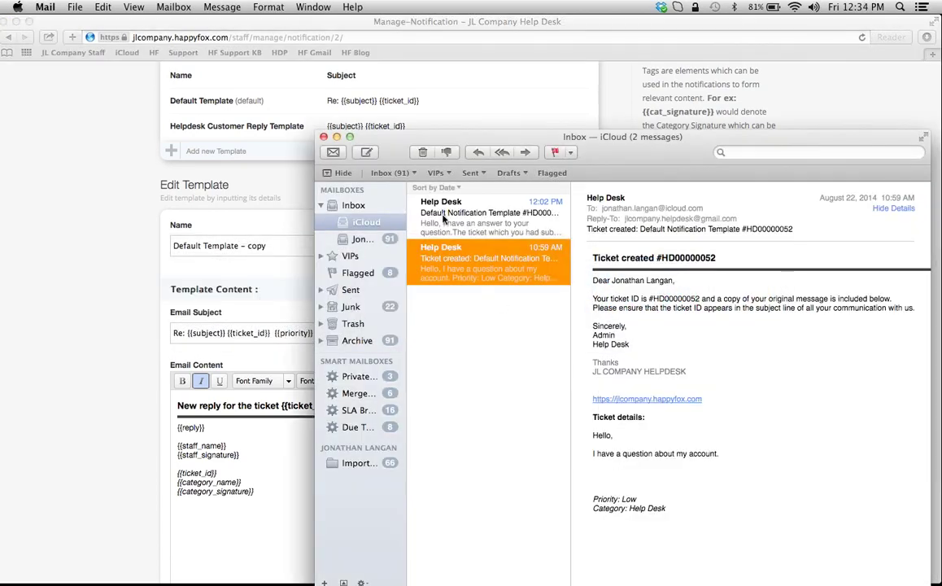
left_click(443, 218)
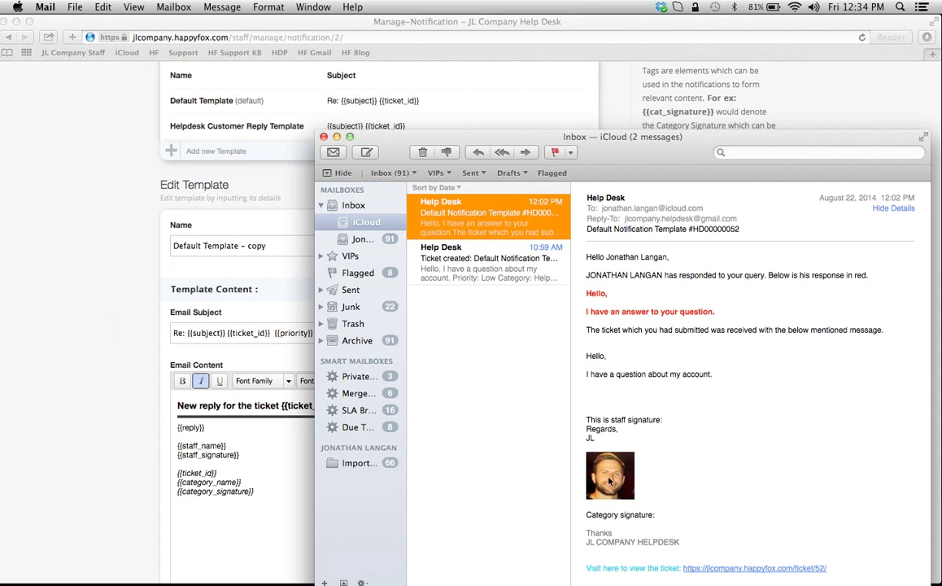
scroll(692, 477, "down", 2)
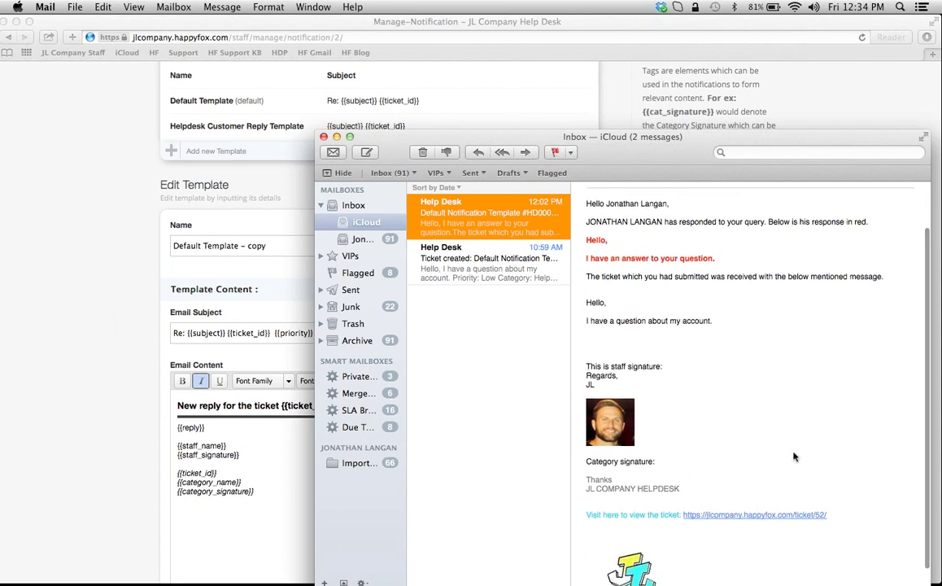
scroll(858, 427, "down", 1)
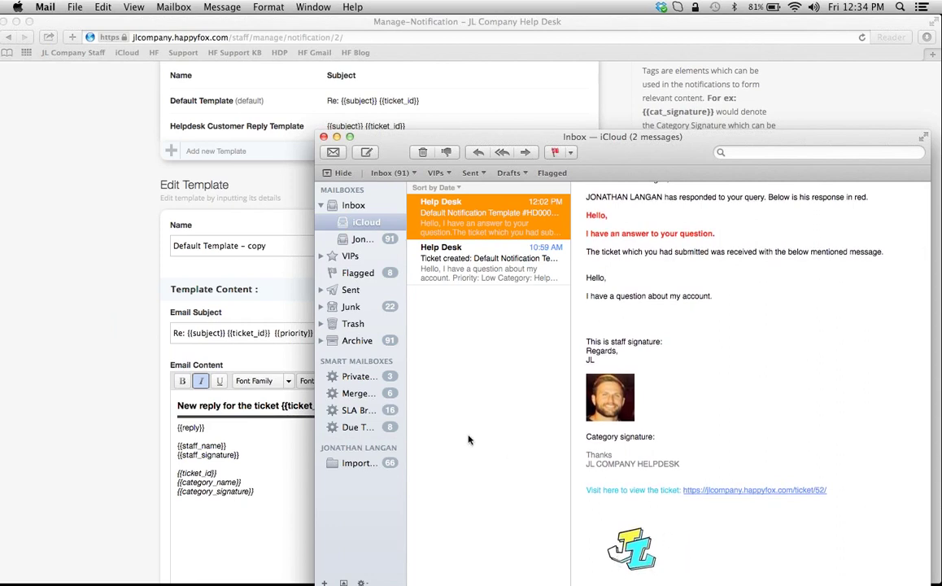
left_click(44, 297)
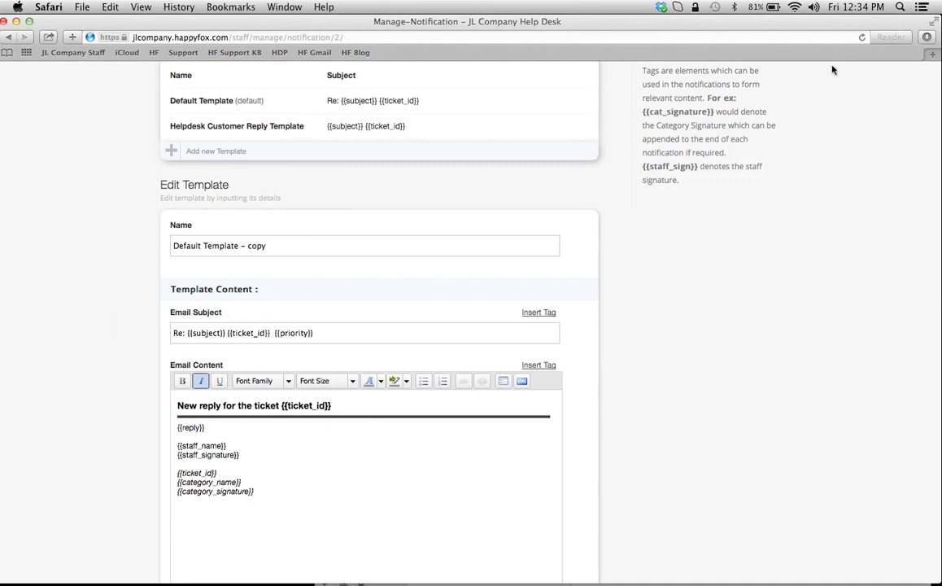